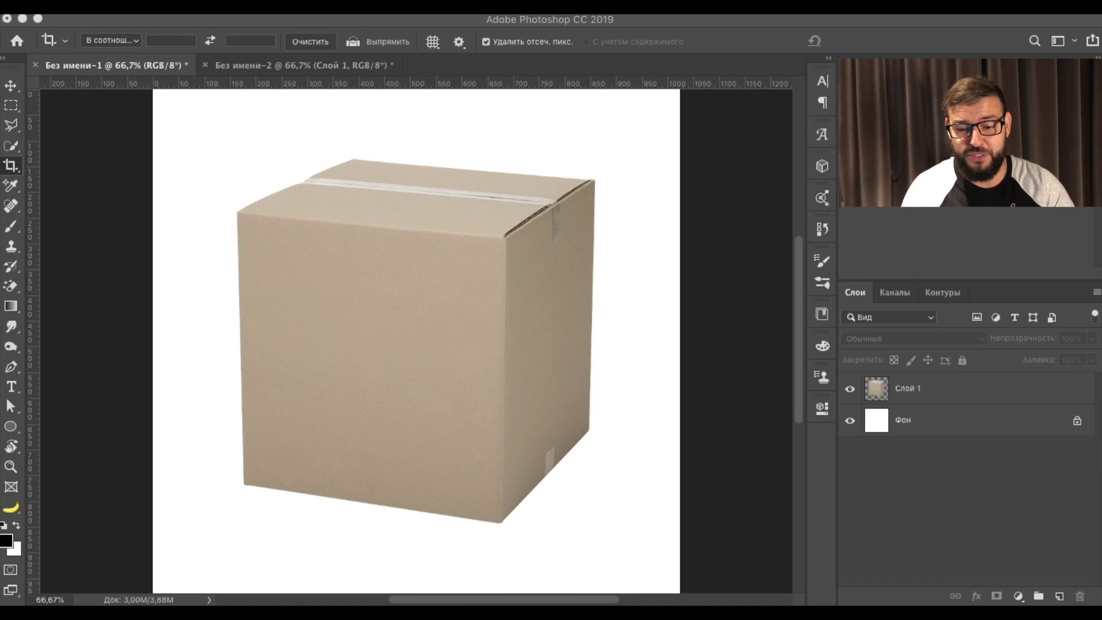
Convert the box photo's layer Слой 1 into a smart object.
click(973, 389)
right_click(975, 386)
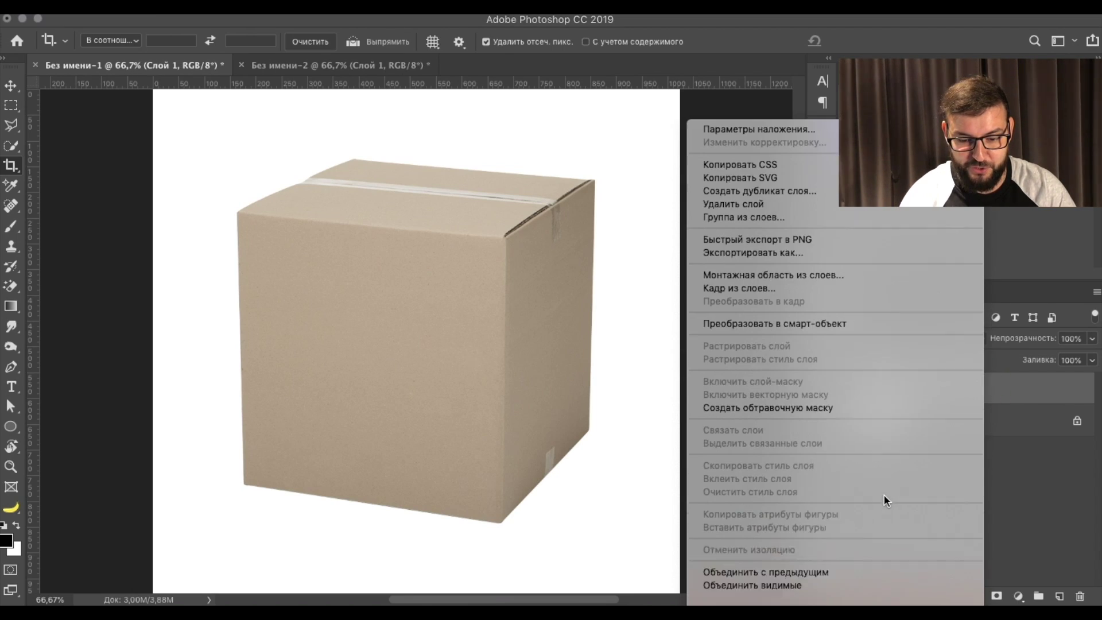
click(826, 298)
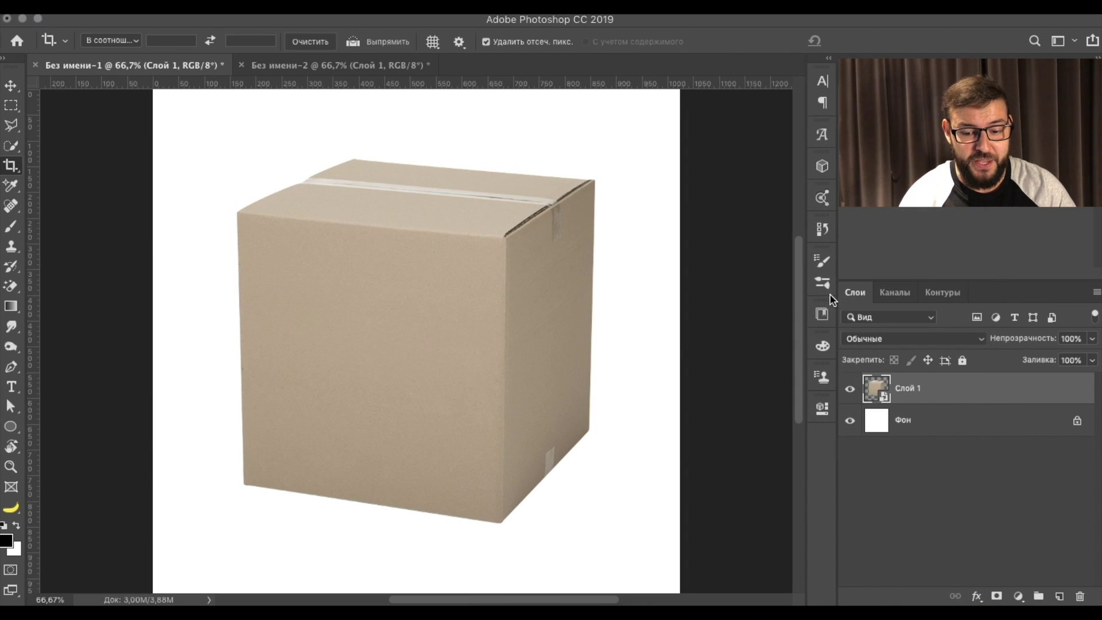
click(195, 7)
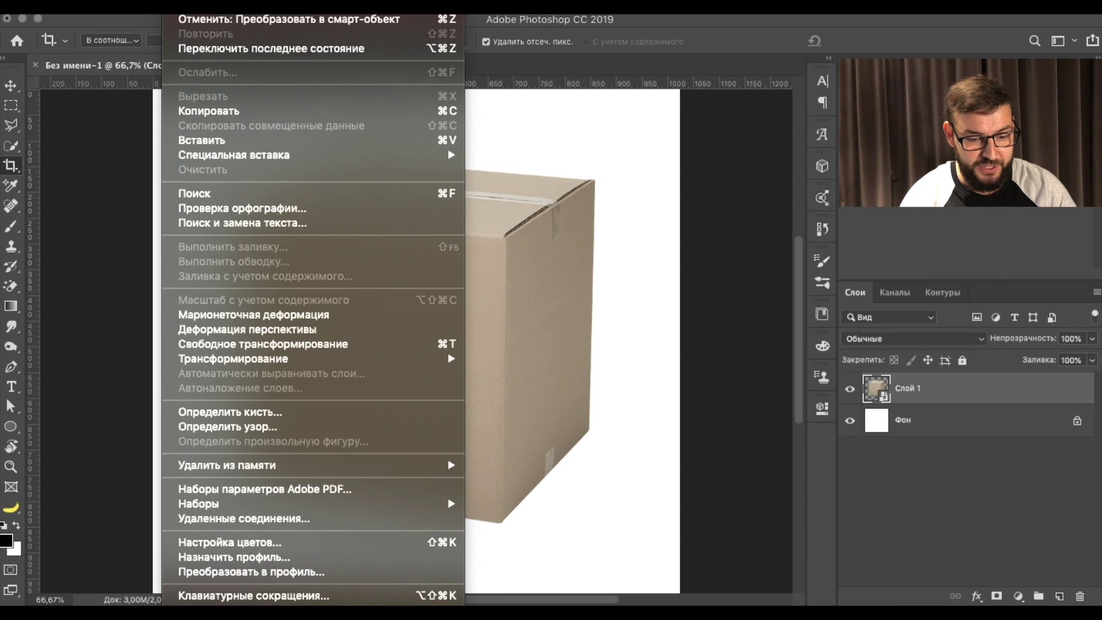
Start Perspective Warp and fit a plane to the box's front face.
click(205, 329)
drag(238, 212, 468, 479)
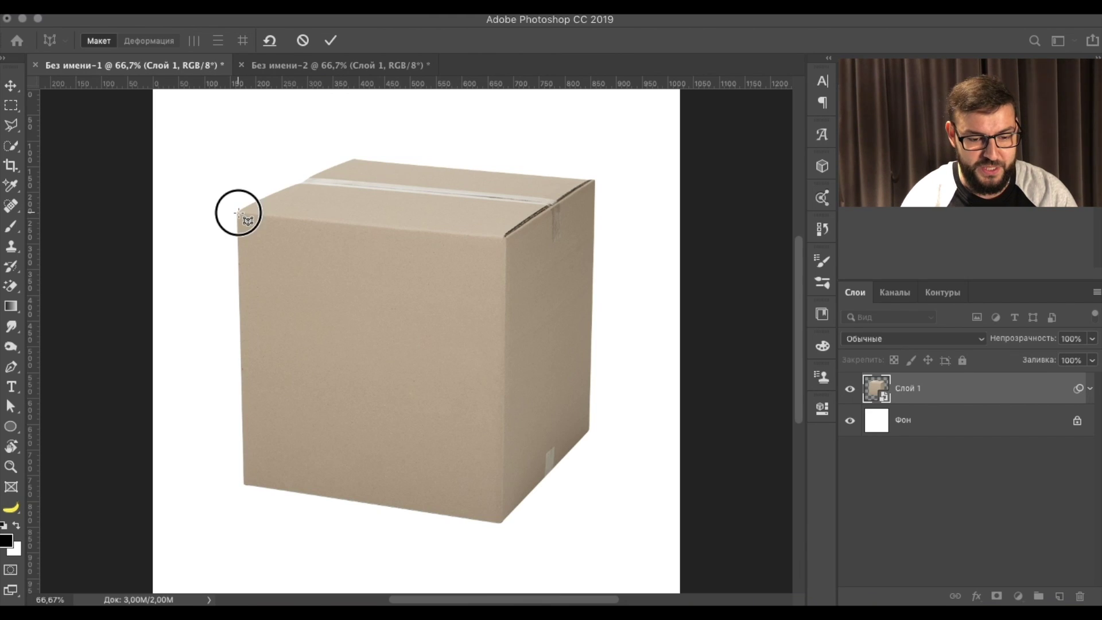
drag(468, 480, 468, 484)
drag(239, 485, 245, 487)
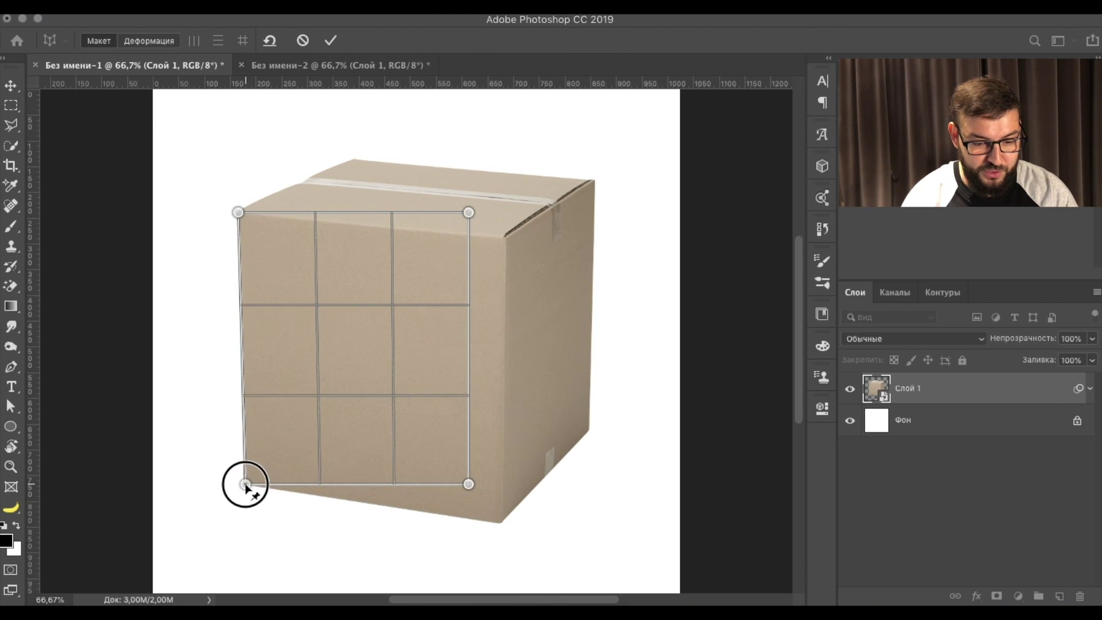
drag(470, 485, 503, 521)
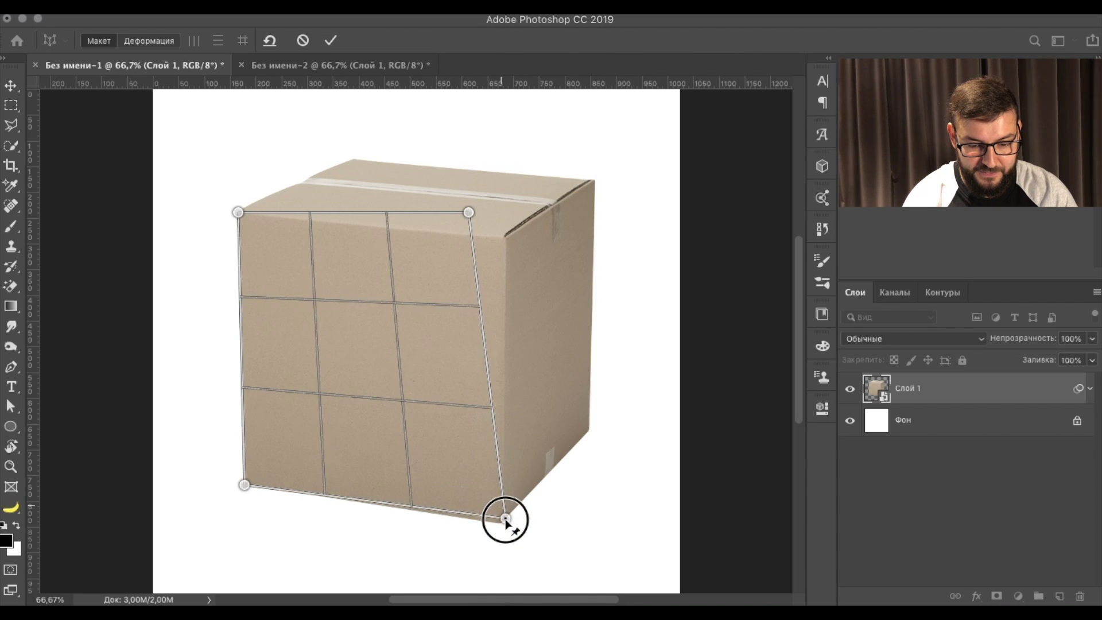
drag(469, 212, 504, 237)
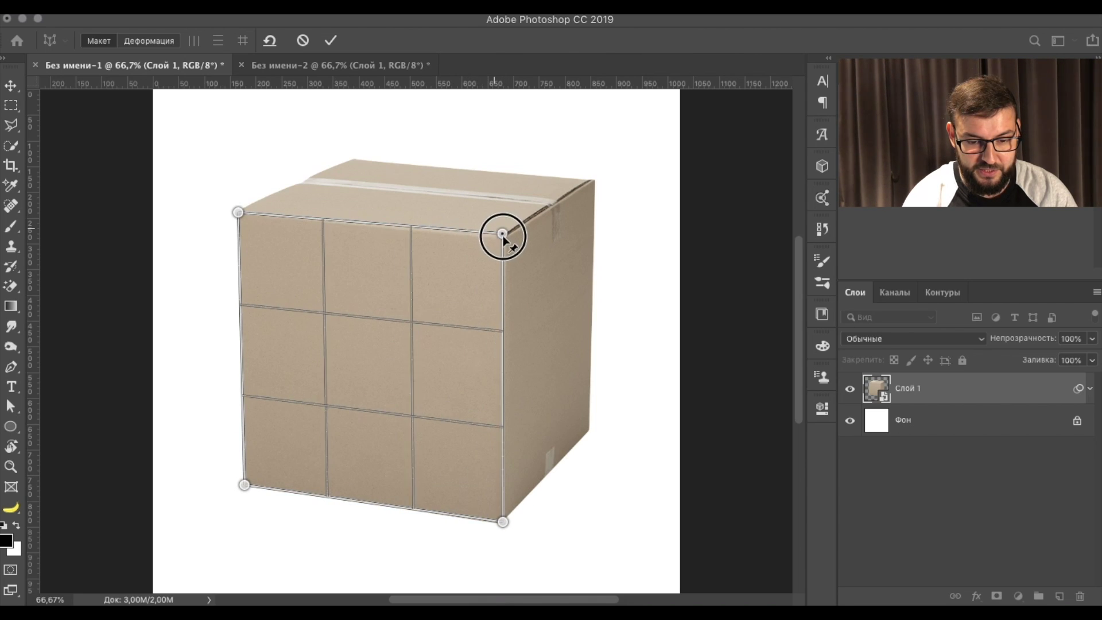
Add planes over the box's right side and top, snapping their corners to the edges.
drag(595, 180, 592, 438)
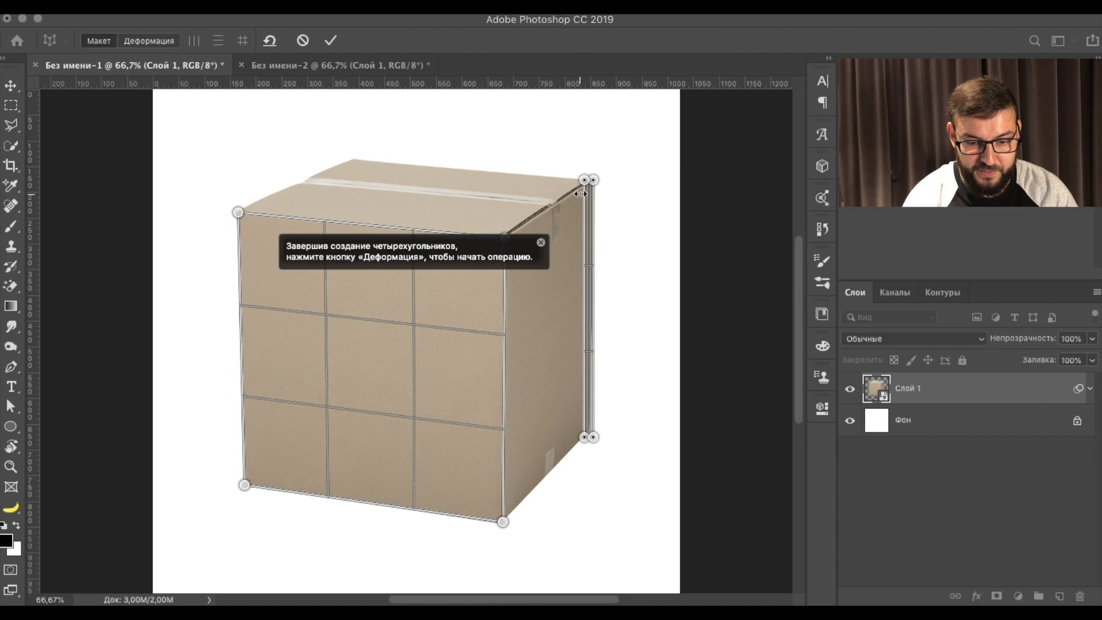
click(544, 213)
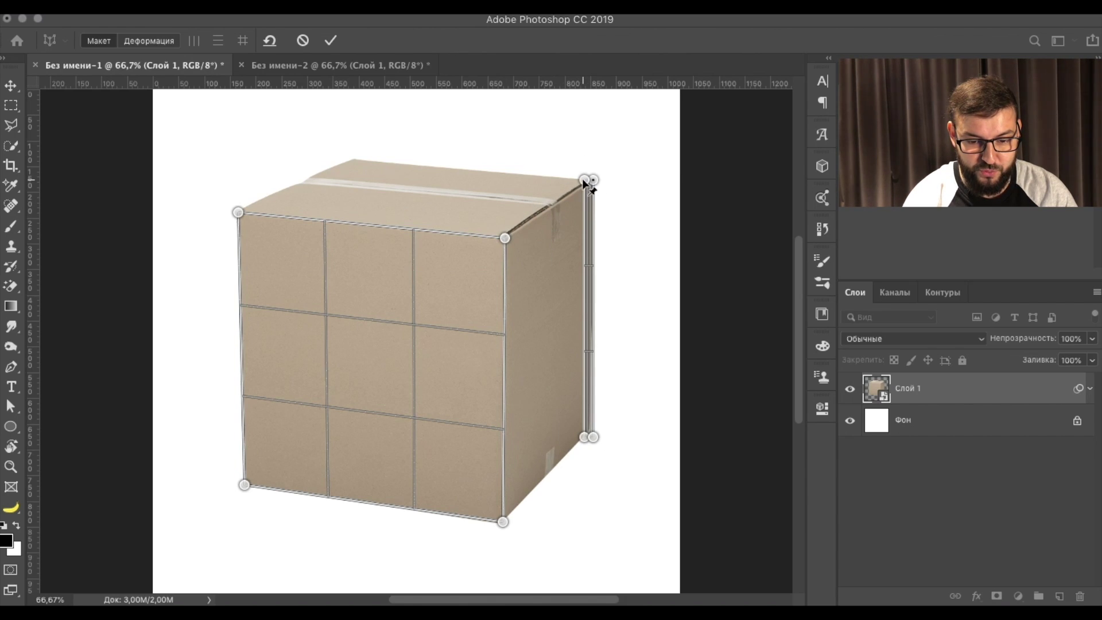
drag(583, 180, 504, 237)
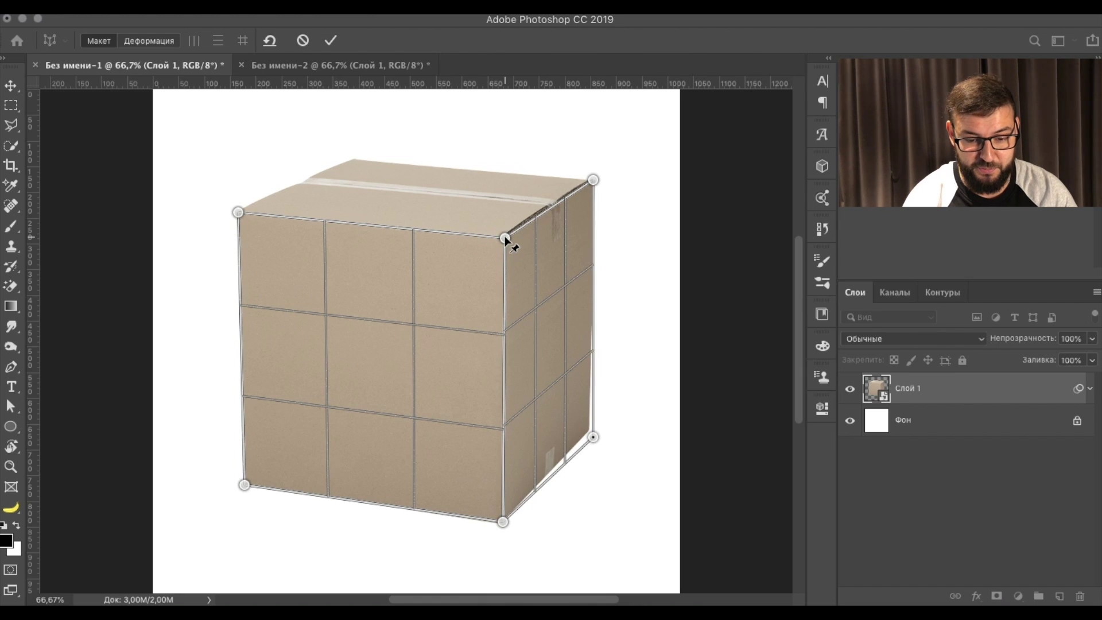
drag(594, 438, 587, 431)
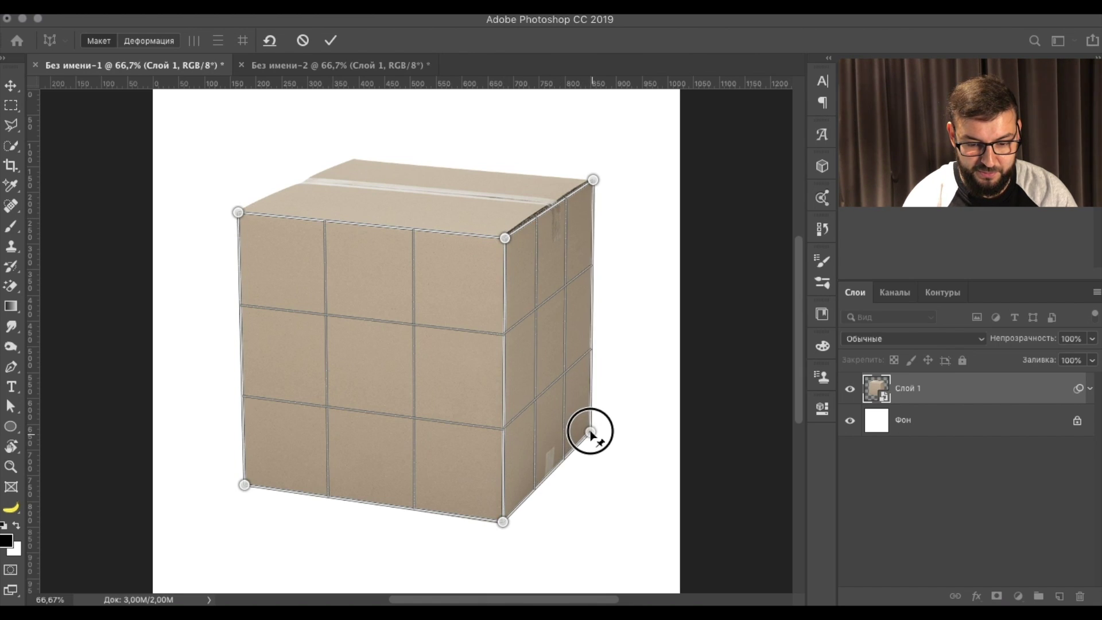
mouse_move(353, 159)
mouse_down()
mouse_move(478, 187)
mouse_move(593, 181)
mouse_up()
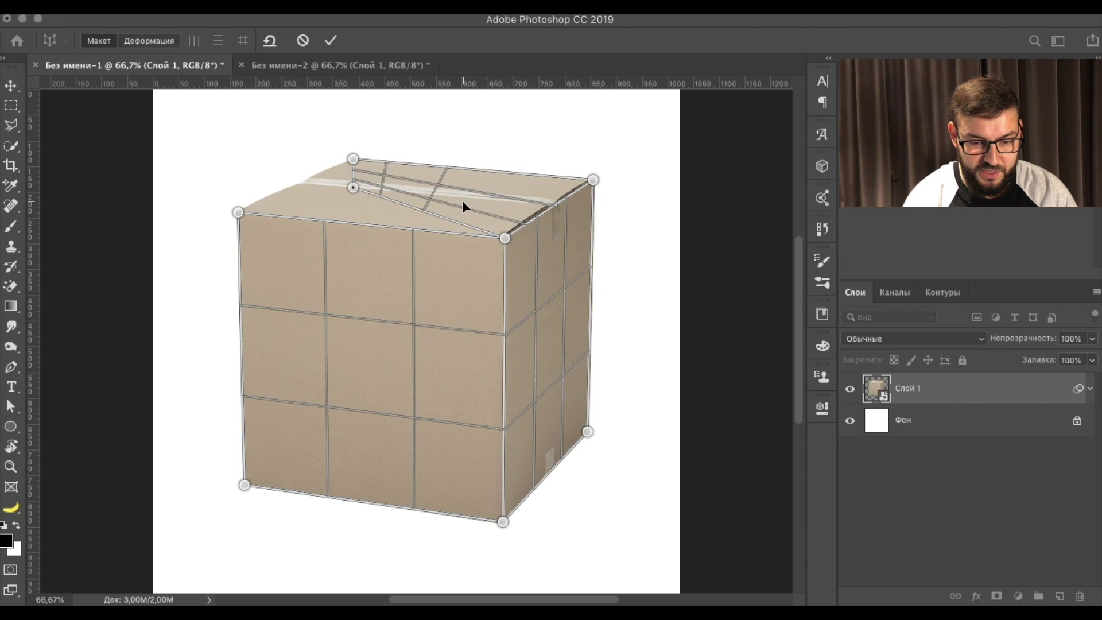
drag(353, 187, 238, 212)
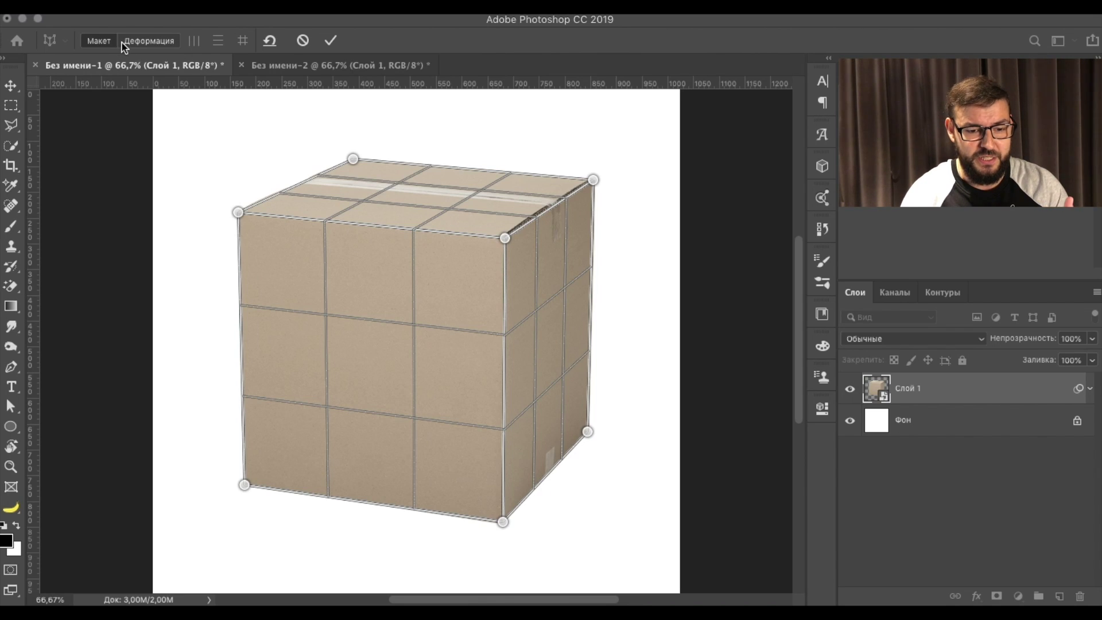
In Warp mode, drag the corner pins to tilt the box's top toward the viewer.
click(133, 43)
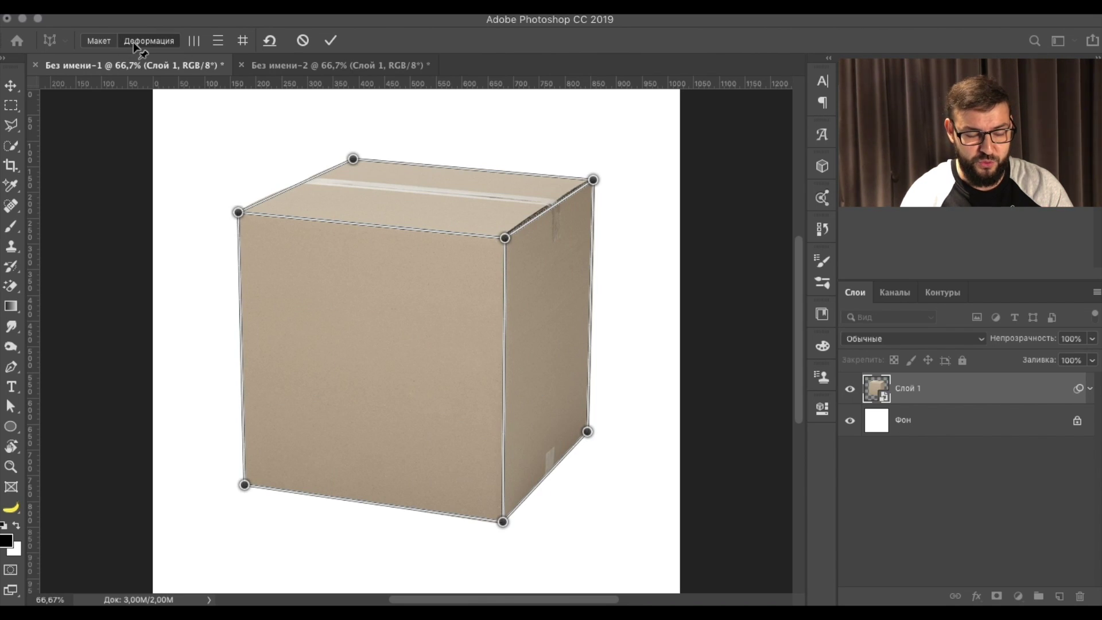
drag(504, 237, 479, 404)
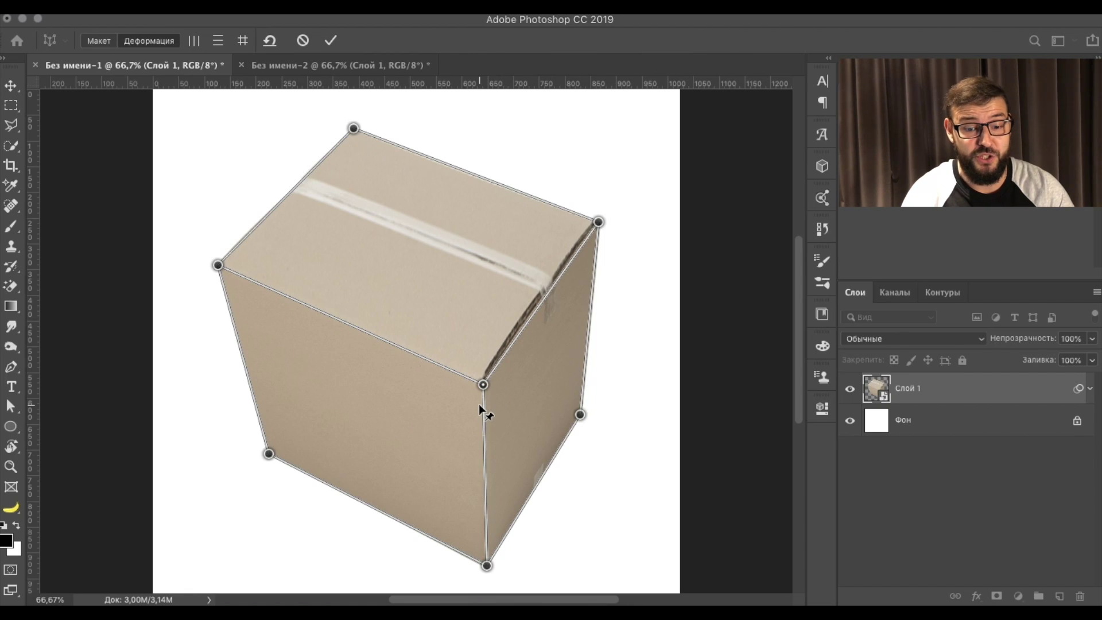
drag(598, 222, 604, 215)
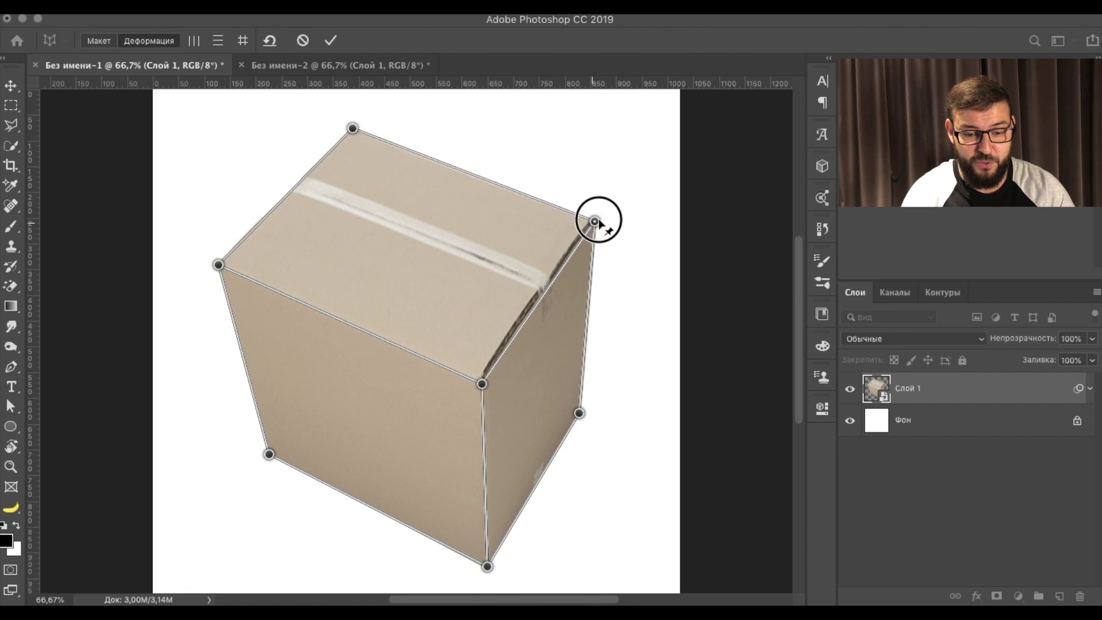
drag(581, 413, 586, 410)
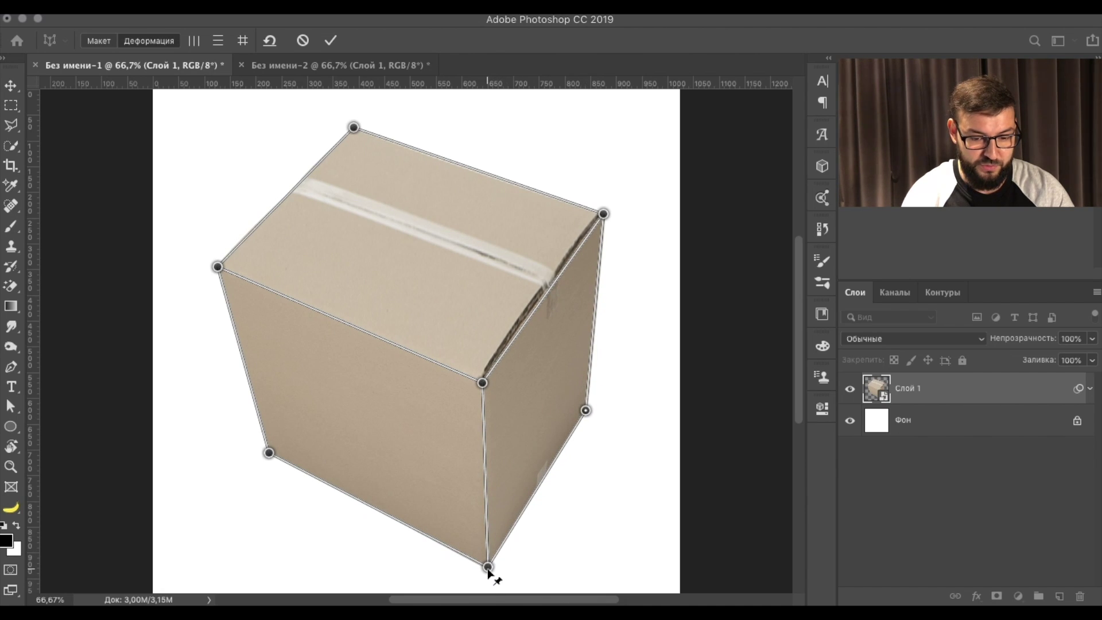
drag(487, 568, 485, 559)
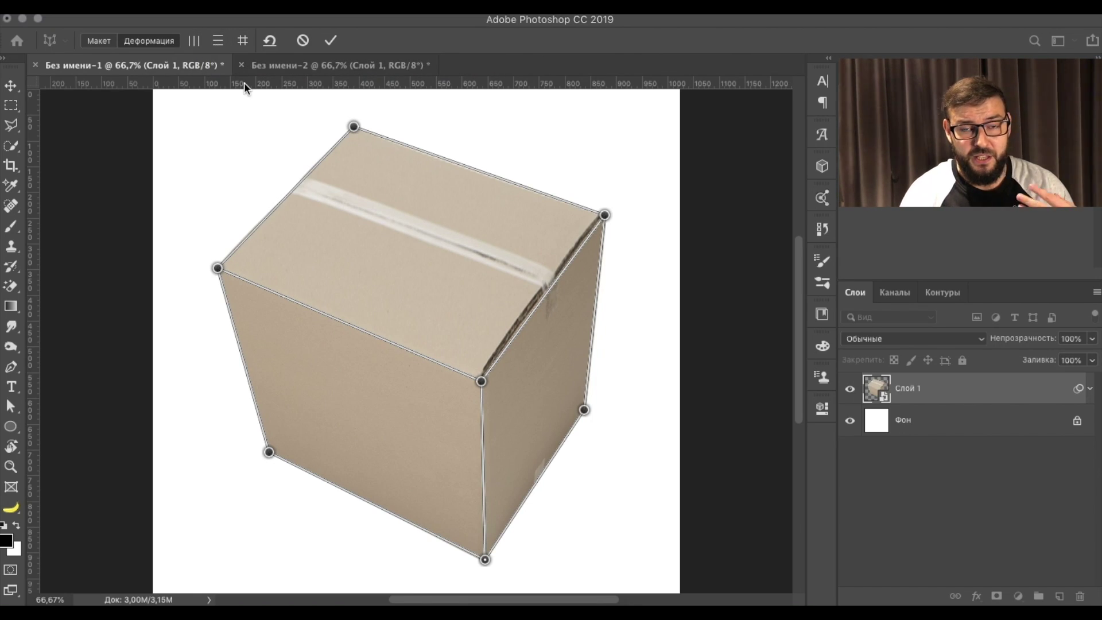
Commit the warp as a smart filter on Слой 1, toggle it to compare, then reopen it.
click(334, 41)
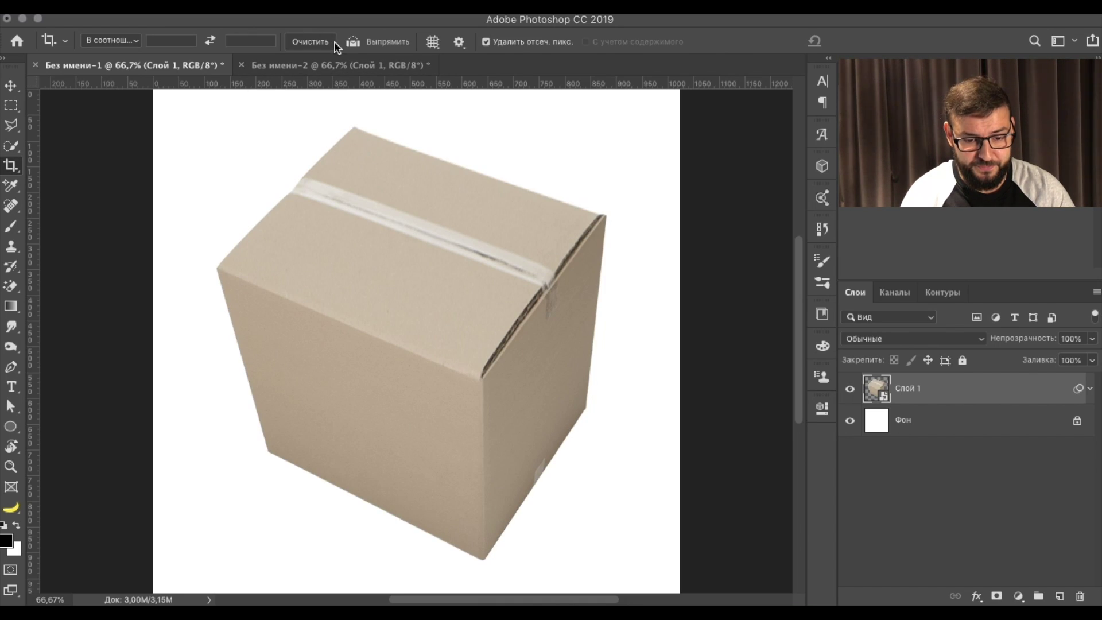
click(1087, 396)
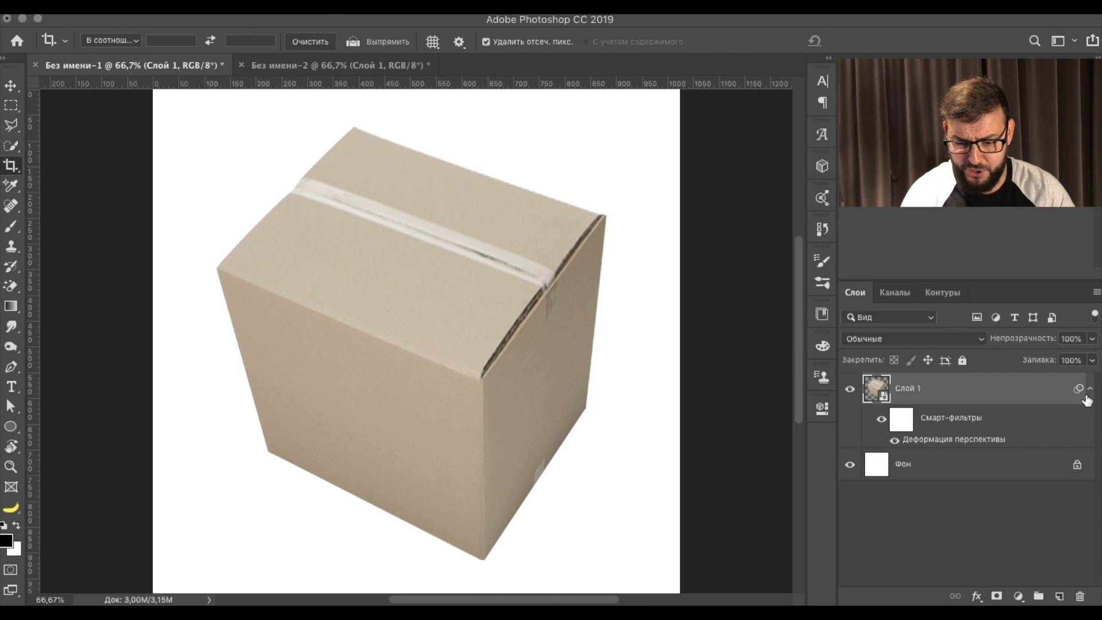
click(882, 421)
click(882, 426)
click(882, 424)
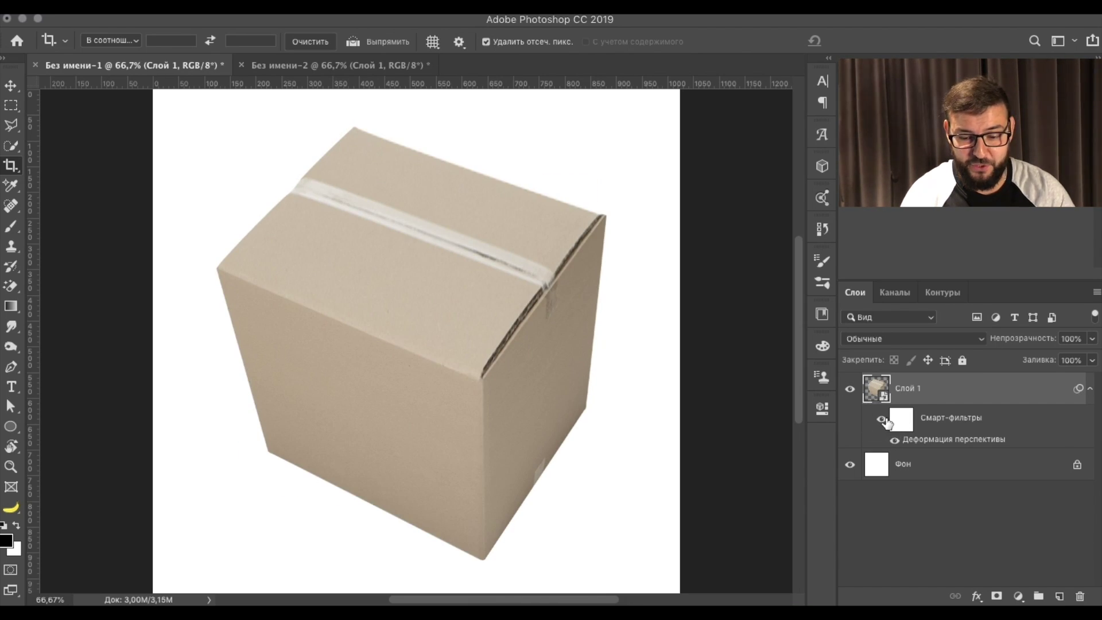
click(883, 421)
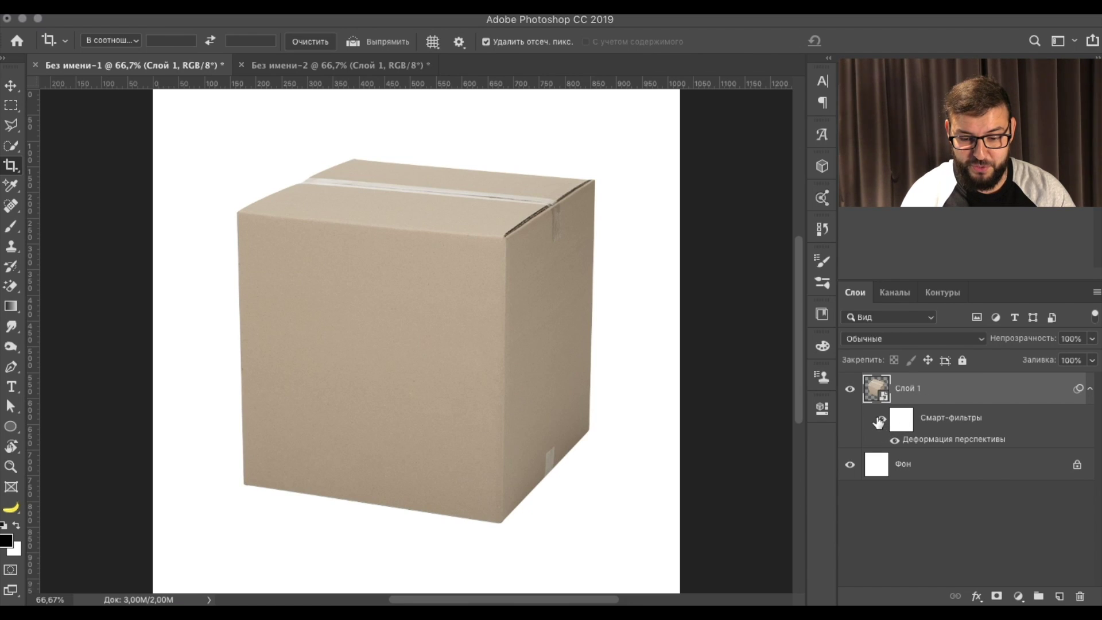
click(880, 422)
double_click(919, 442)
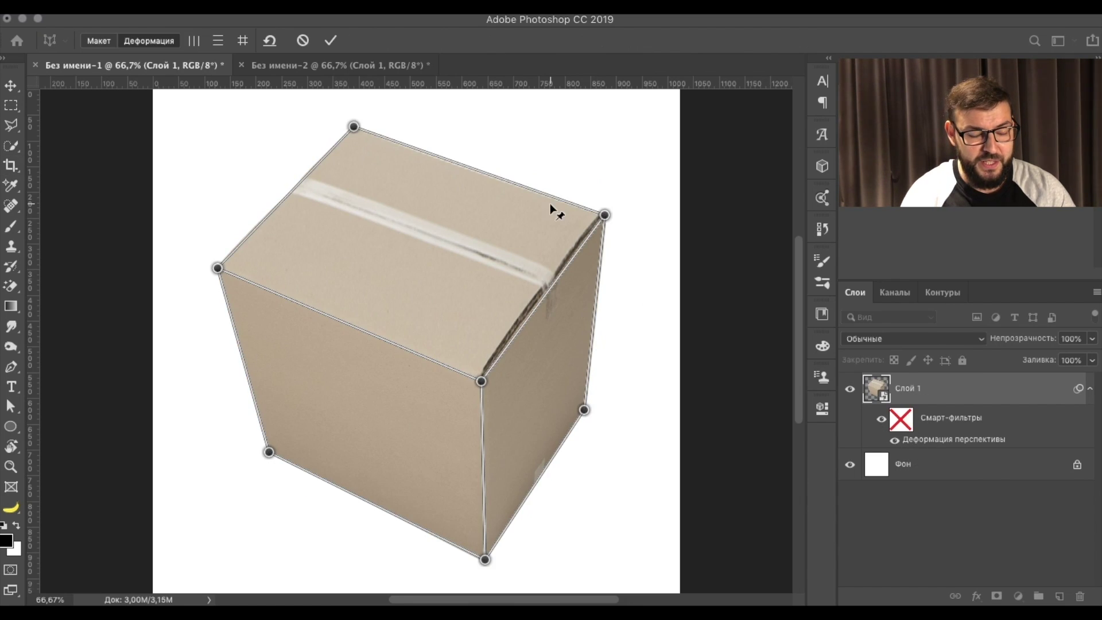
Test the straighten options, reset, tilt the box via its front top pin, then switch to Без имени-2.
click(196, 40)
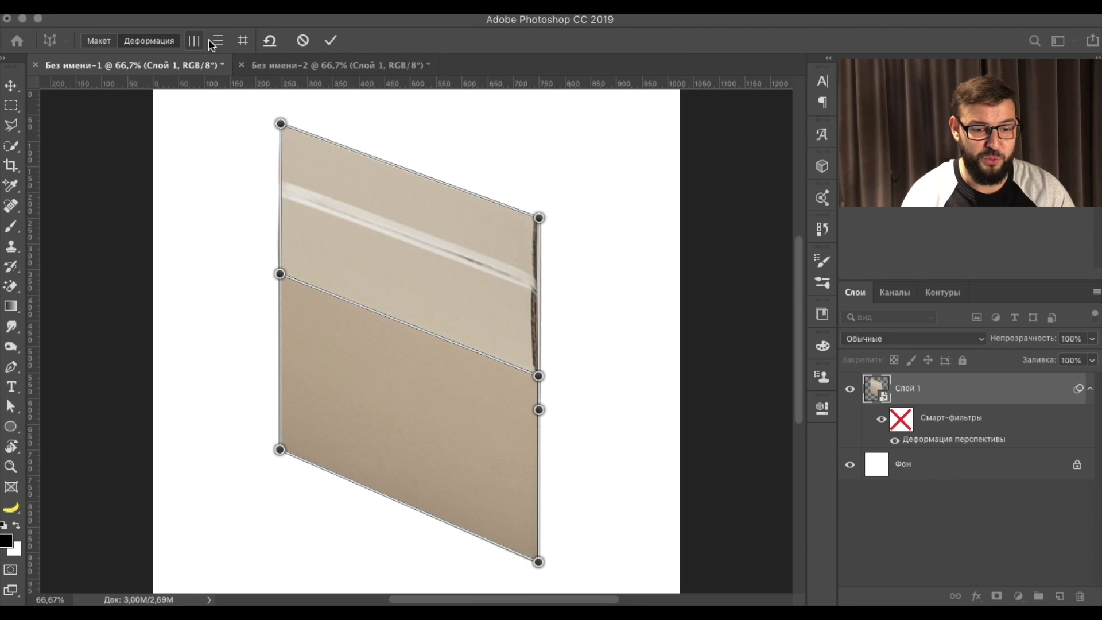
click(218, 41)
click(242, 41)
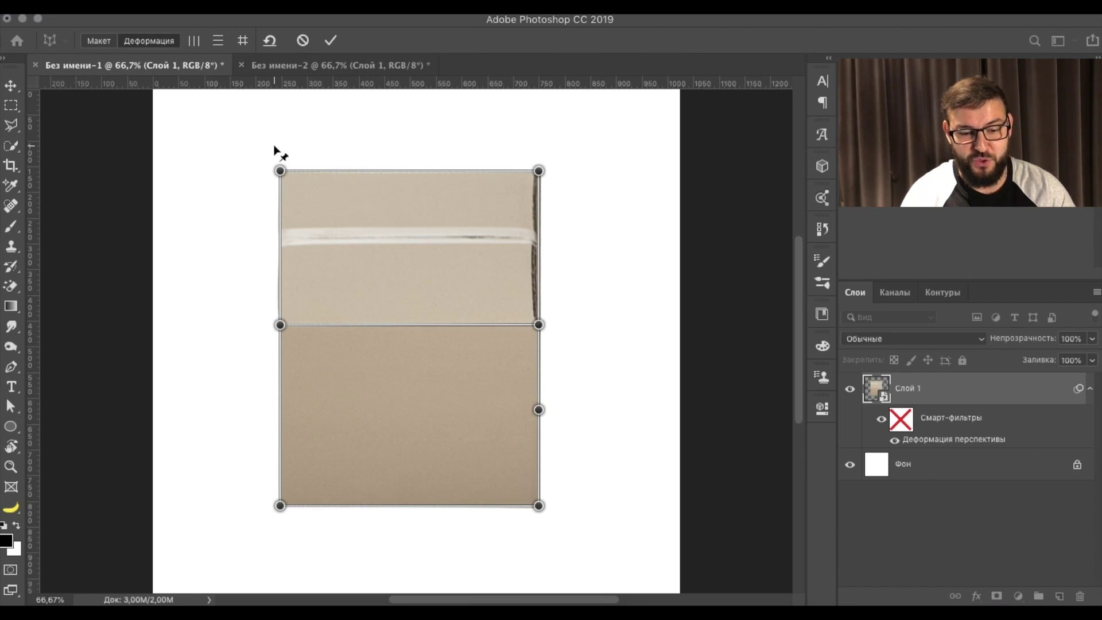
click(270, 41)
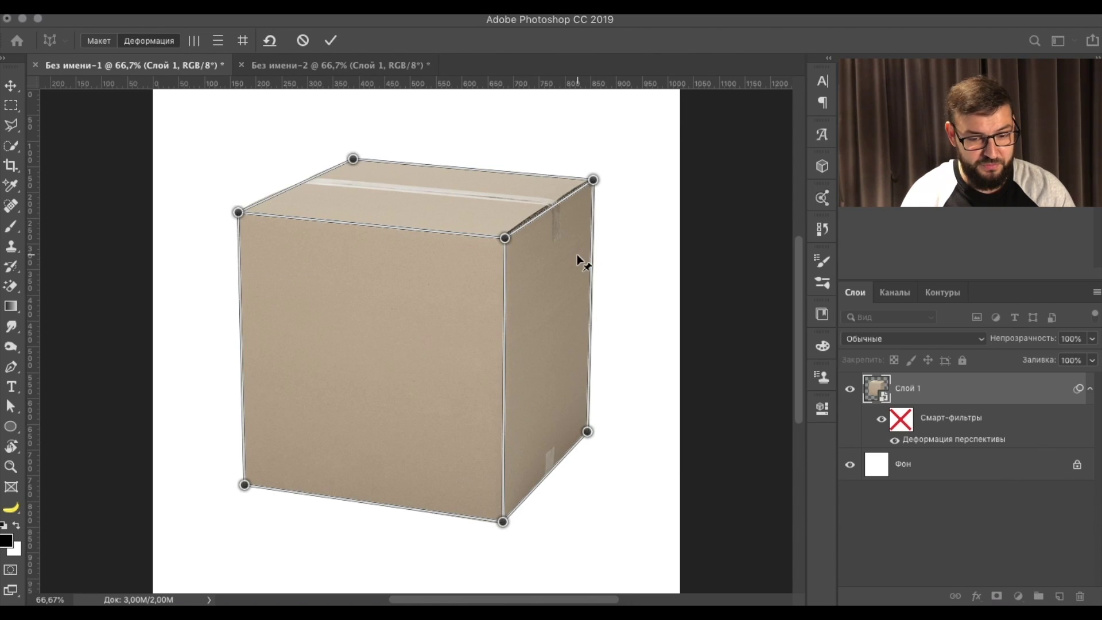
mouse_move(504, 236)
mouse_down()
mouse_move(447, 276)
mouse_move(383, 260)
mouse_up()
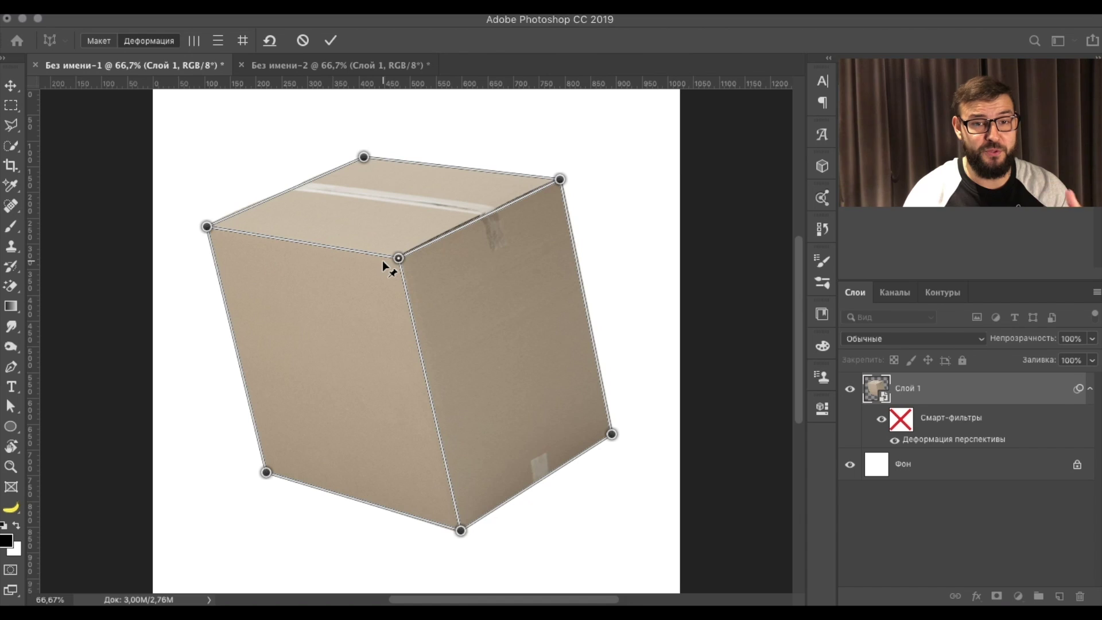
click(335, 72)
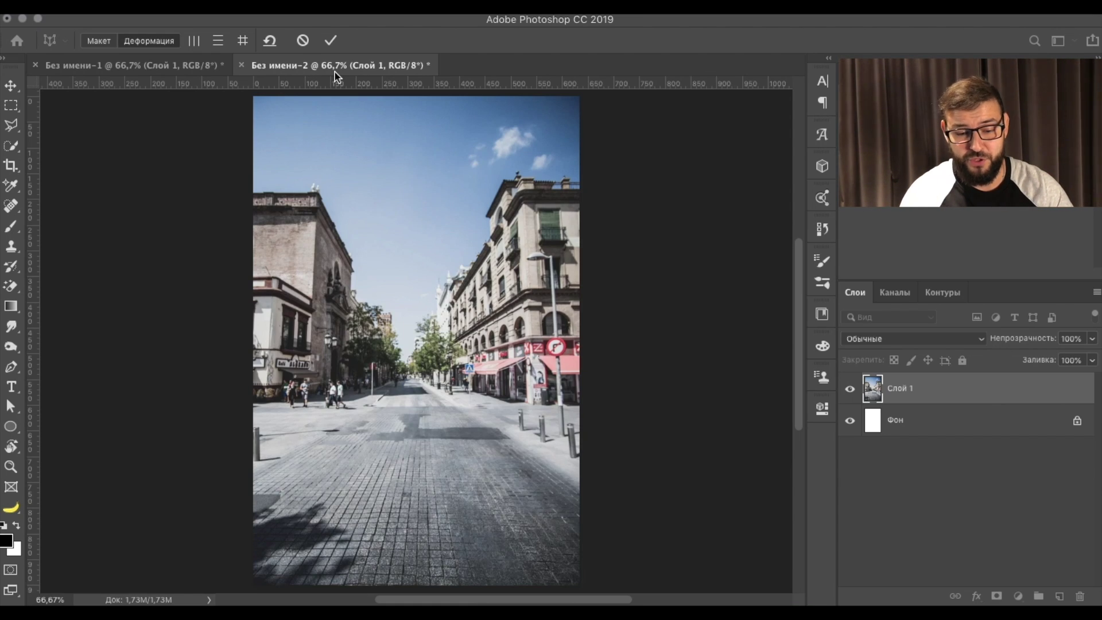
Make the street photo's Слой 1 a smart object and draw a Perspective Warp plane over the left buildings.
right_click(970, 396)
click(838, 435)
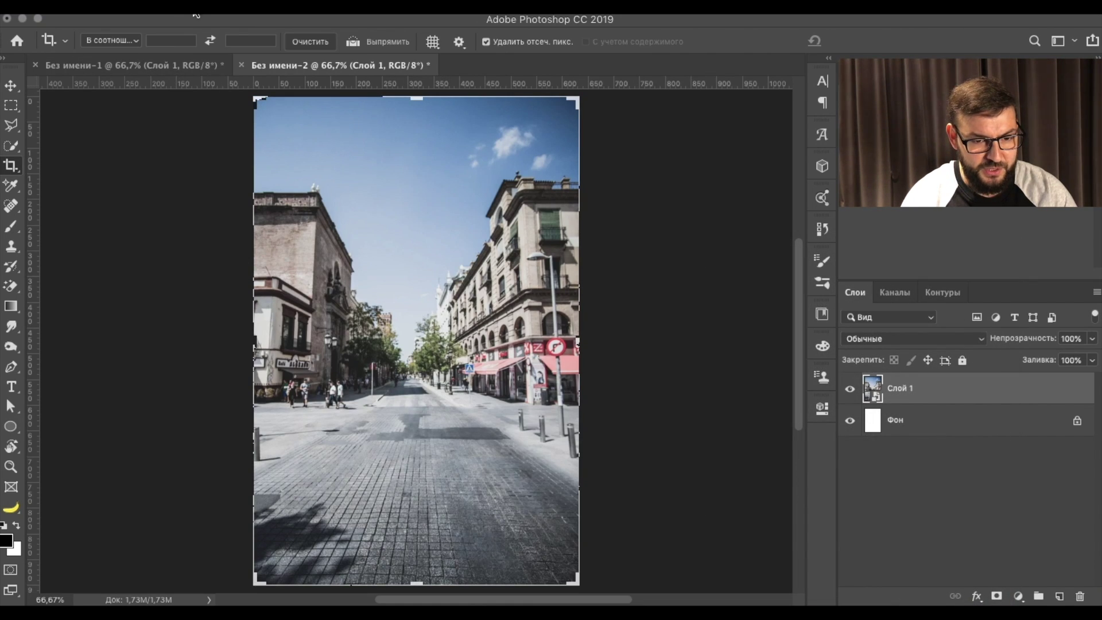
click(195, 11)
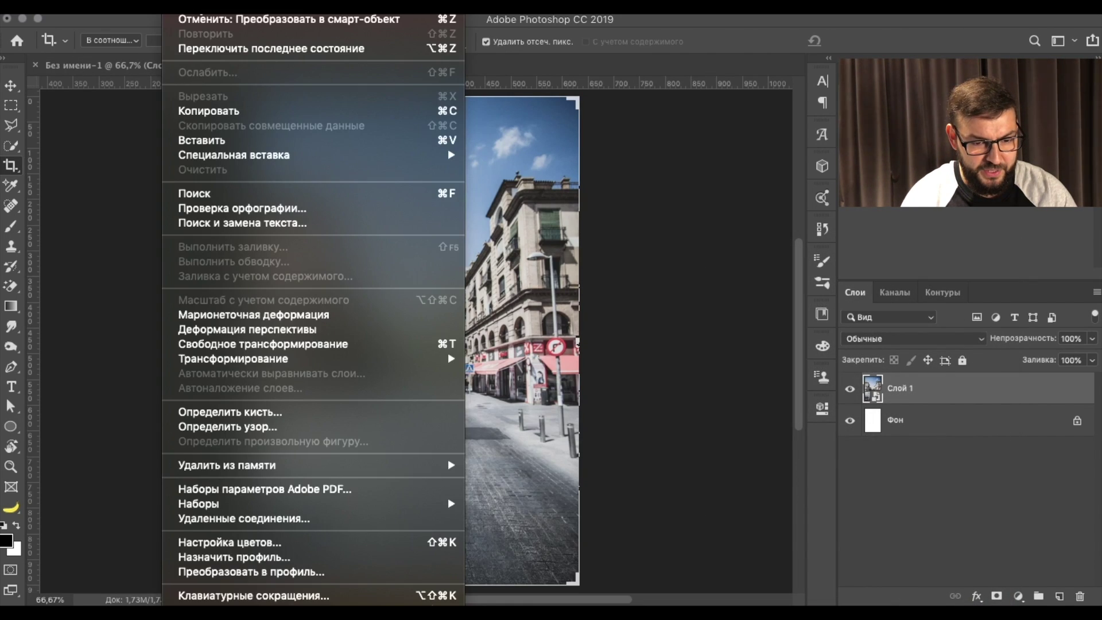
click(244, 330)
drag(221, 158, 397, 422)
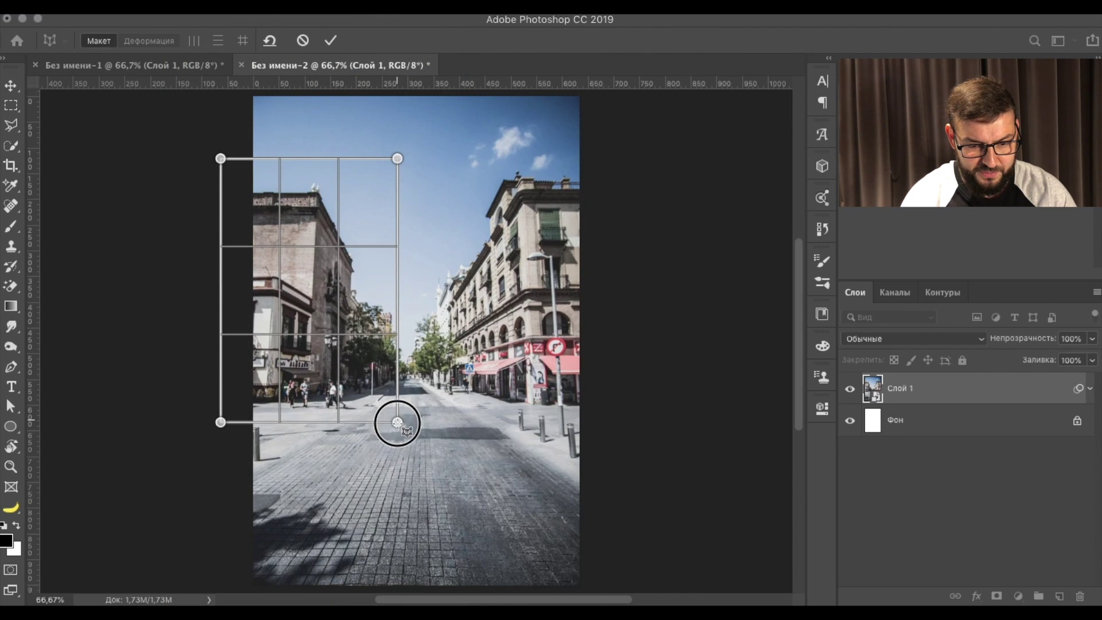
Extend the left plane to the pavement and add a second plane over the right buildings.
drag(398, 422, 399, 439)
mouse_move(597, 145)
mouse_down()
mouse_move(418, 419)
mouse_move(420, 481)
mouse_up()
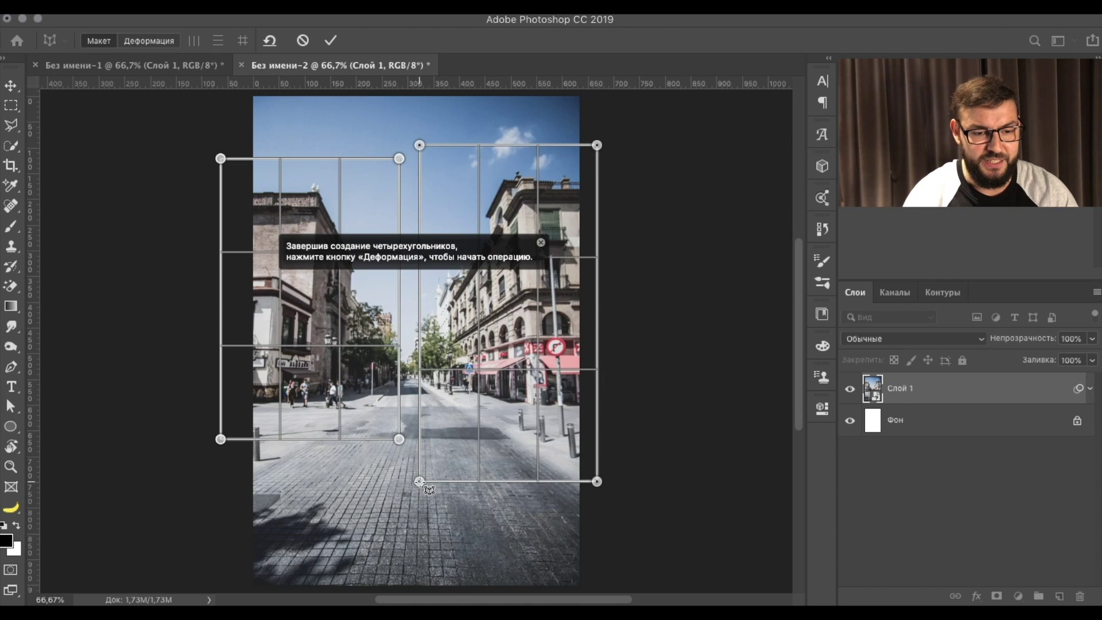
click(154, 41)
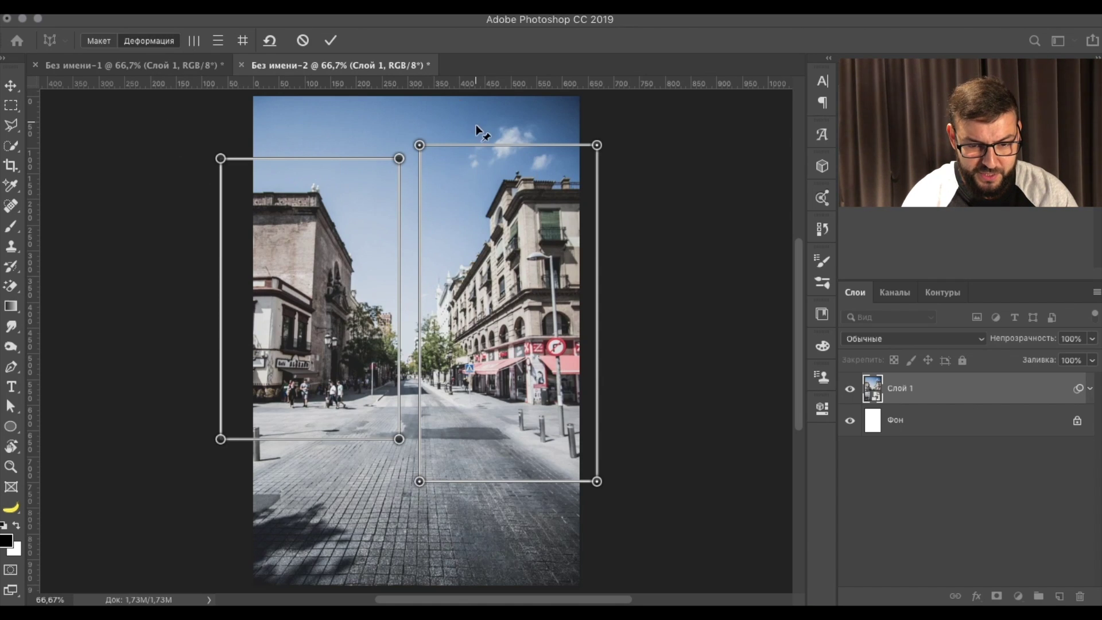
Drag both planes' corner pins to reshape the street's perspective, then commit the warp.
drag(598, 146, 618, 143)
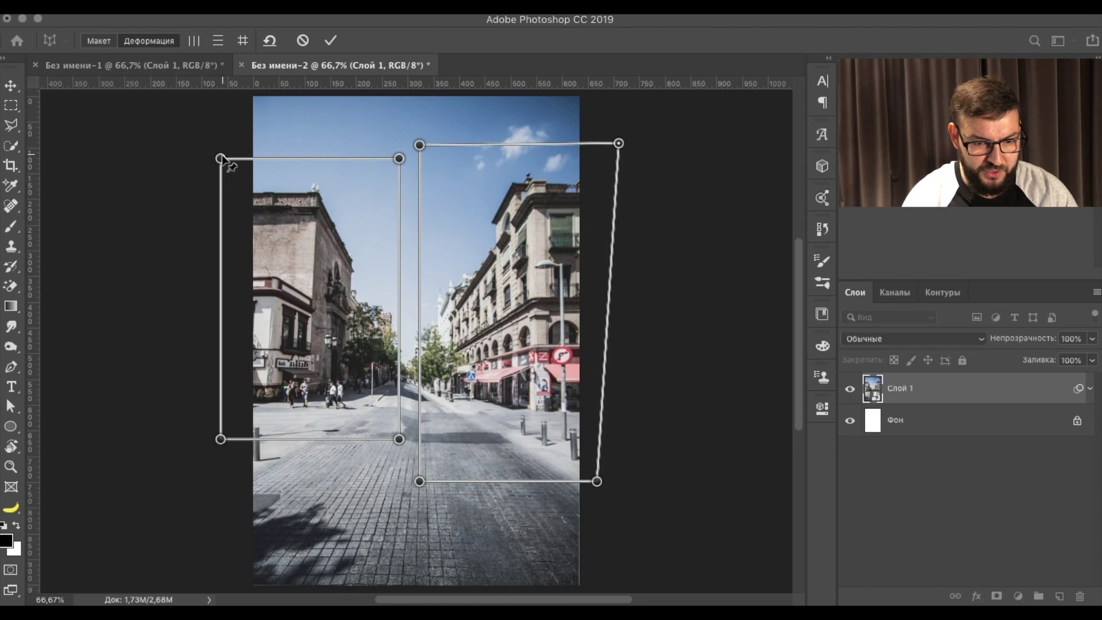
drag(221, 158, 212, 158)
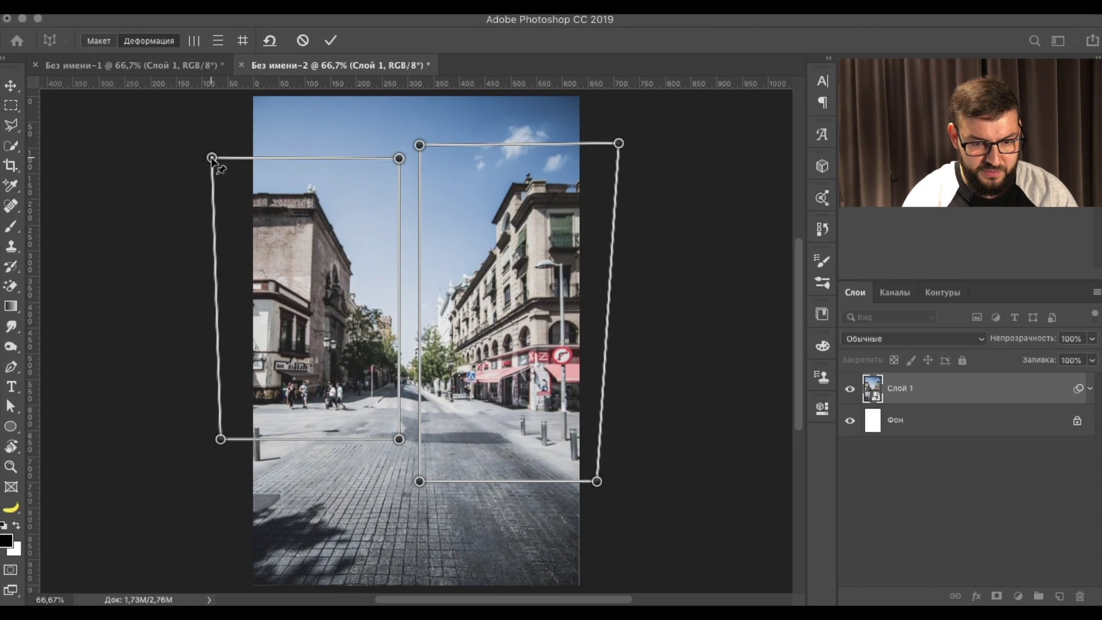
drag(399, 159, 392, 150)
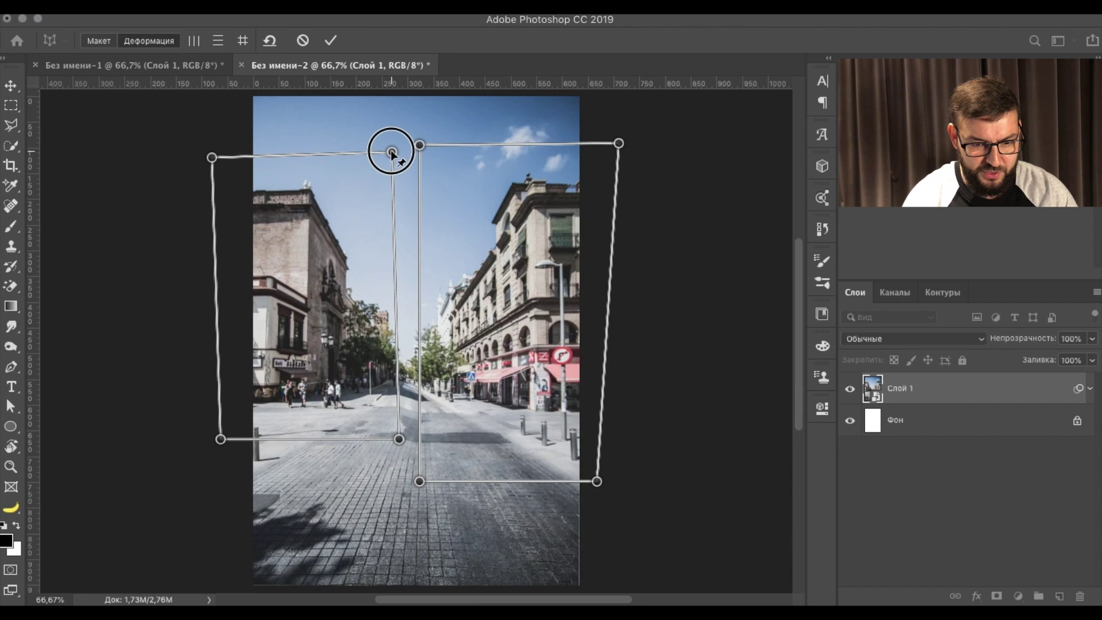
drag(391, 150, 391, 149)
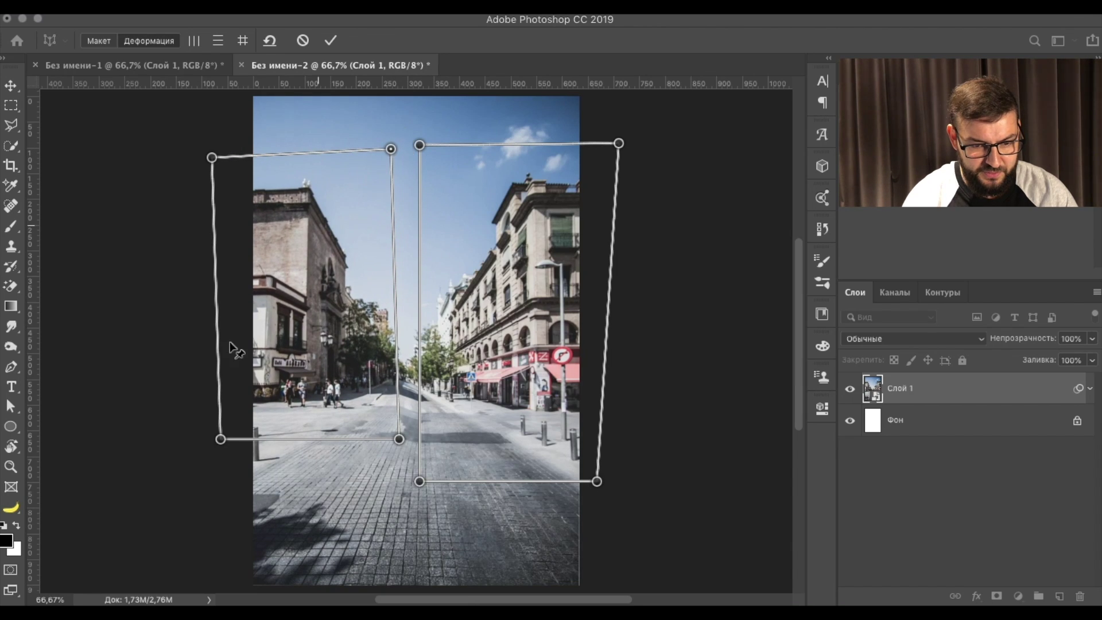
click(220, 439)
drag(220, 439, 217, 445)
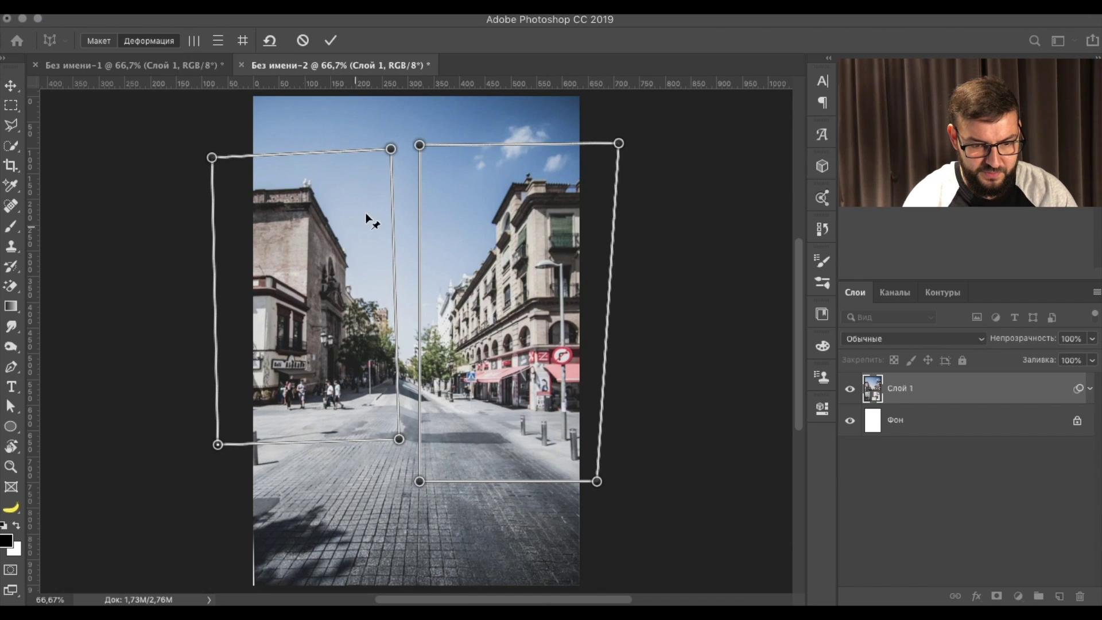
click(390, 149)
drag(391, 150, 385, 151)
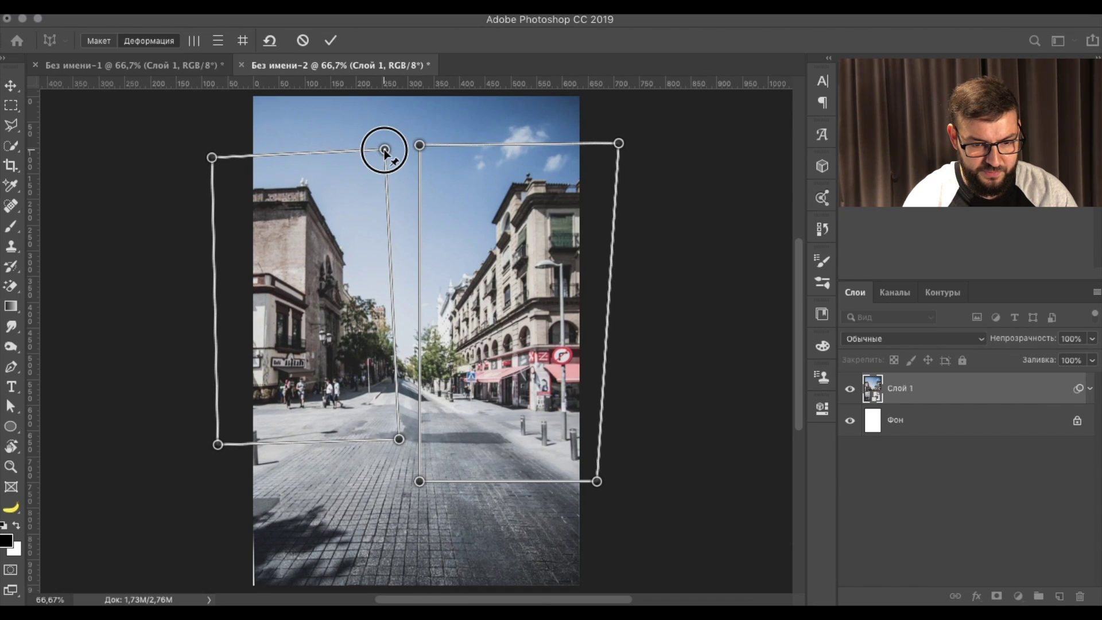
click(331, 41)
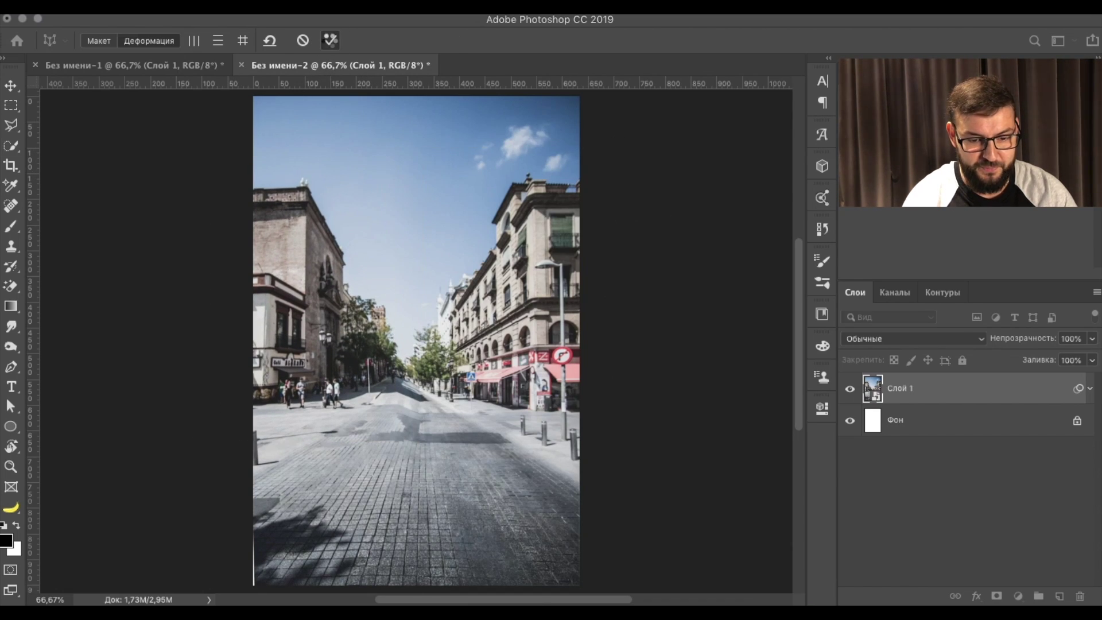
Expand Слой 1's smart filters and toggle Perspective Warp off and on twice, leaving it enabled.
click(1088, 390)
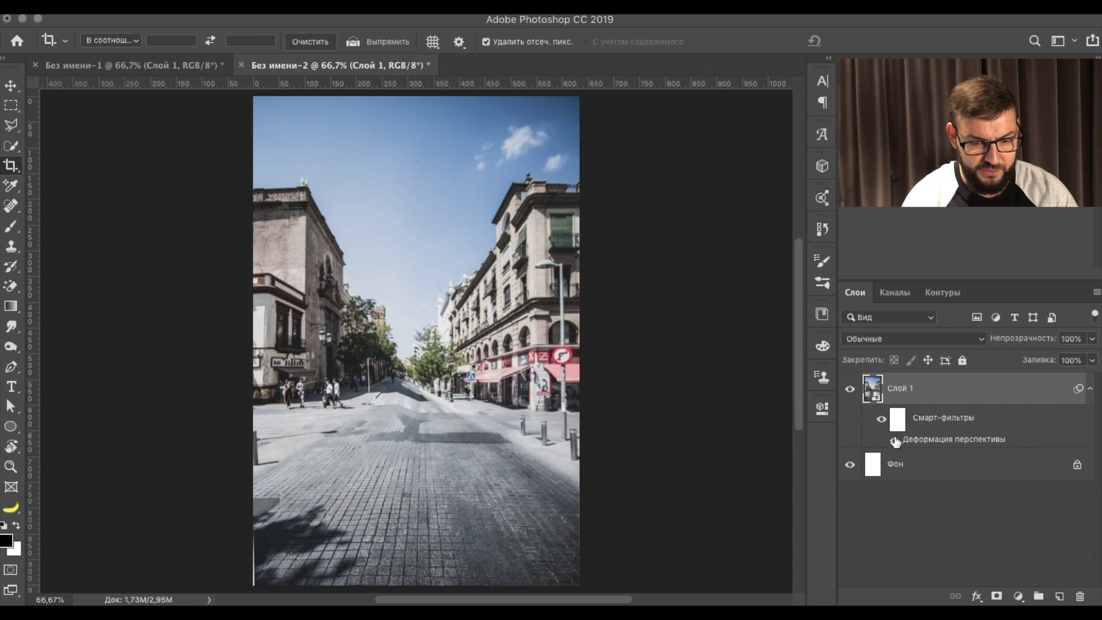
click(895, 441)
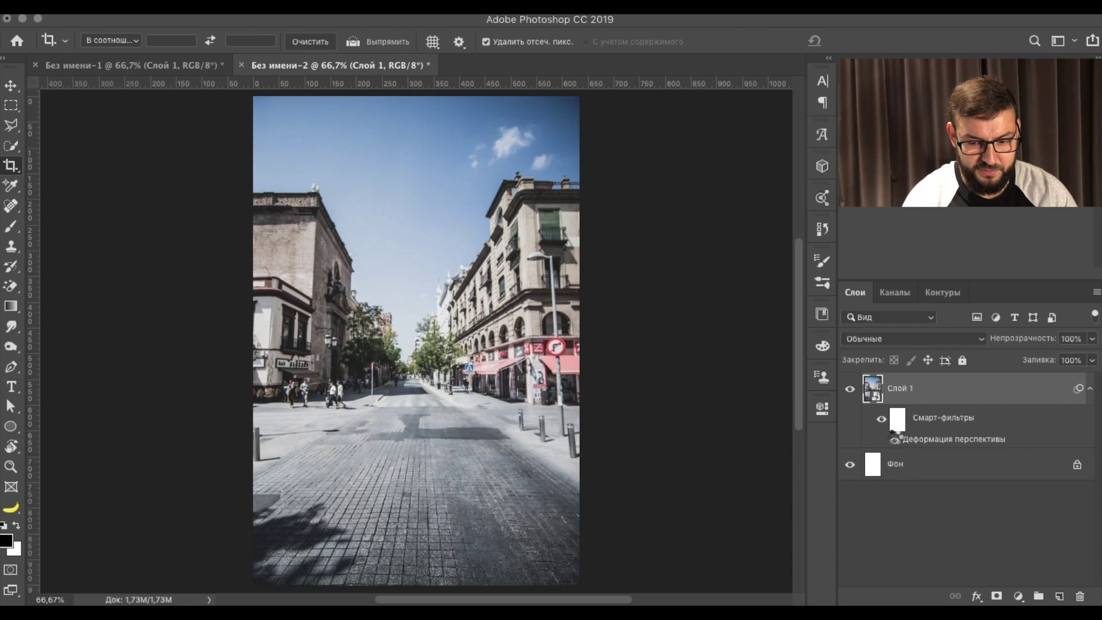
click(895, 441)
click(895, 440)
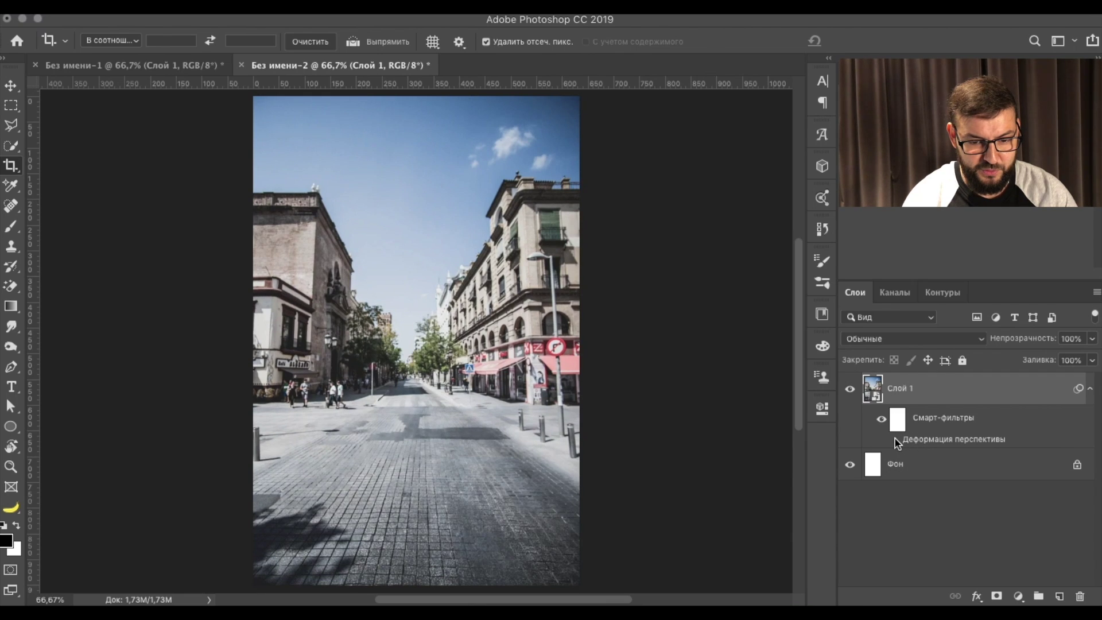
click(895, 439)
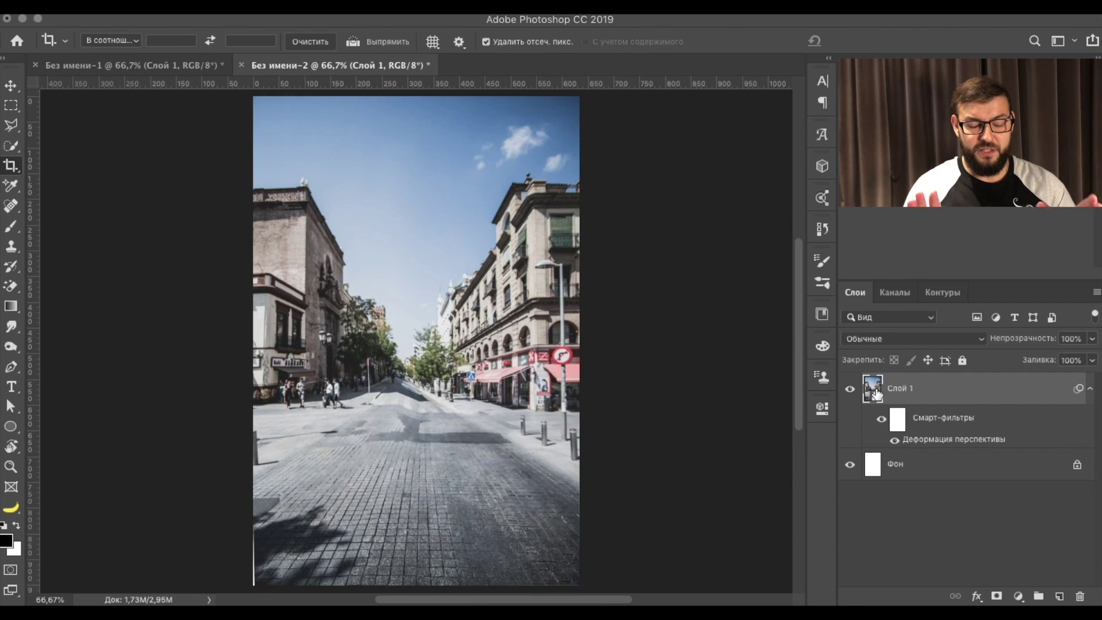